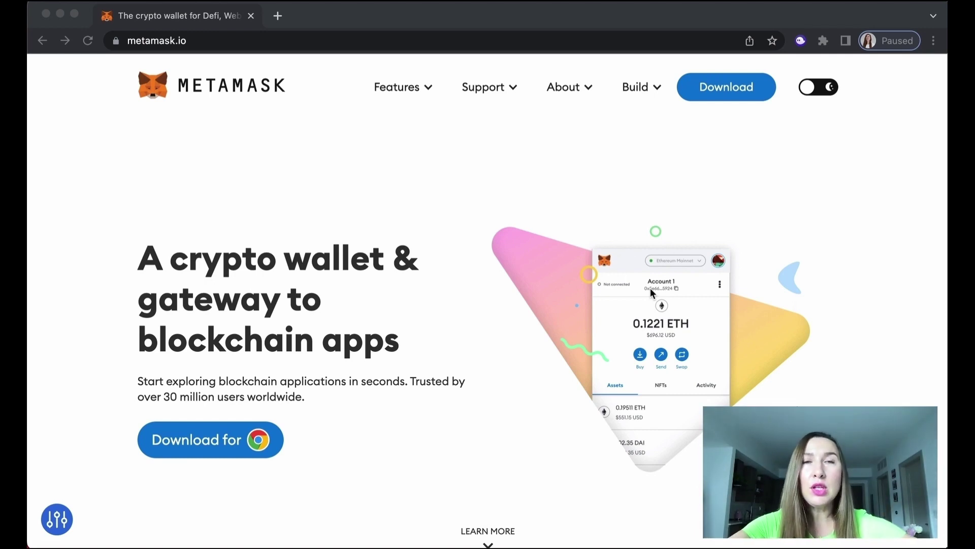
Go to metamask.io and install the MetaMask extension for Chrome from the Chrome Web Store.
left_click(458, 39)
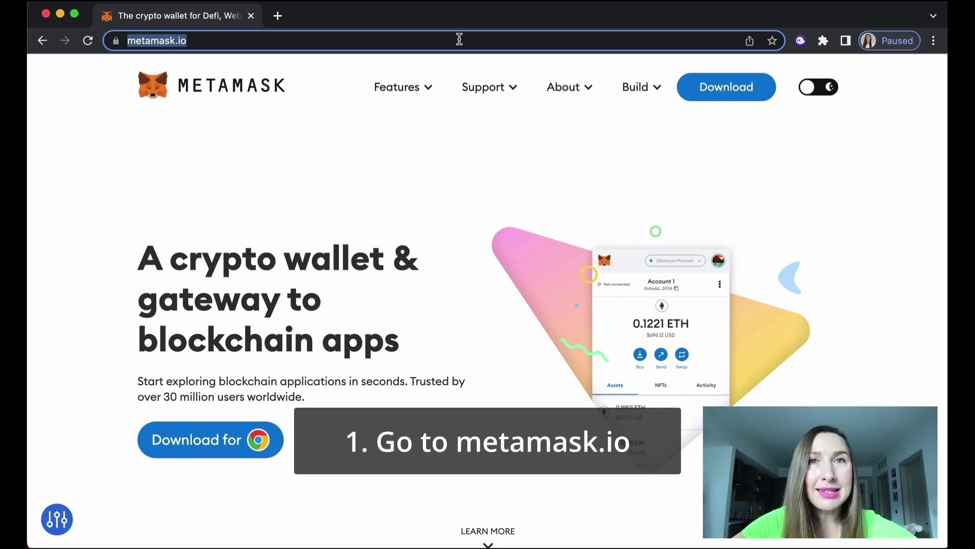
left_click(412, 40)
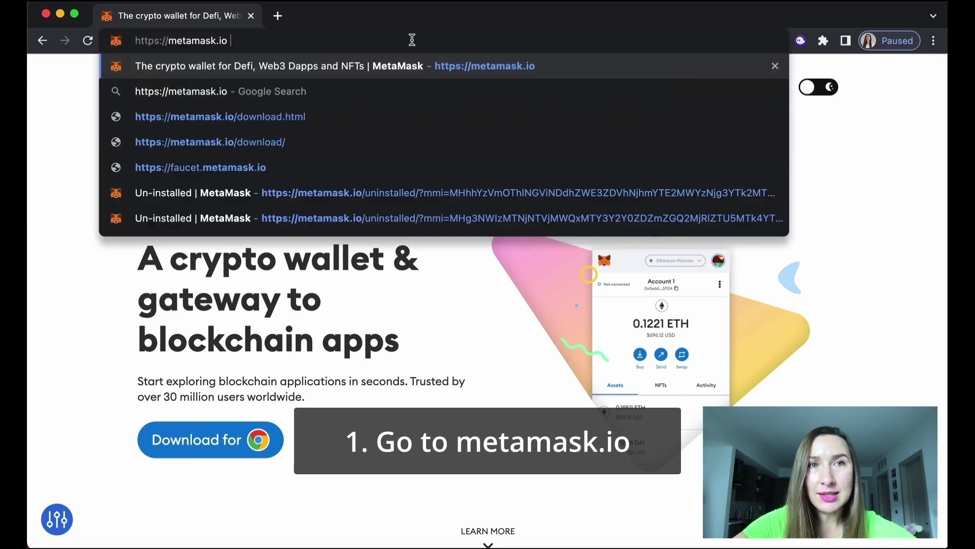
key("Return")
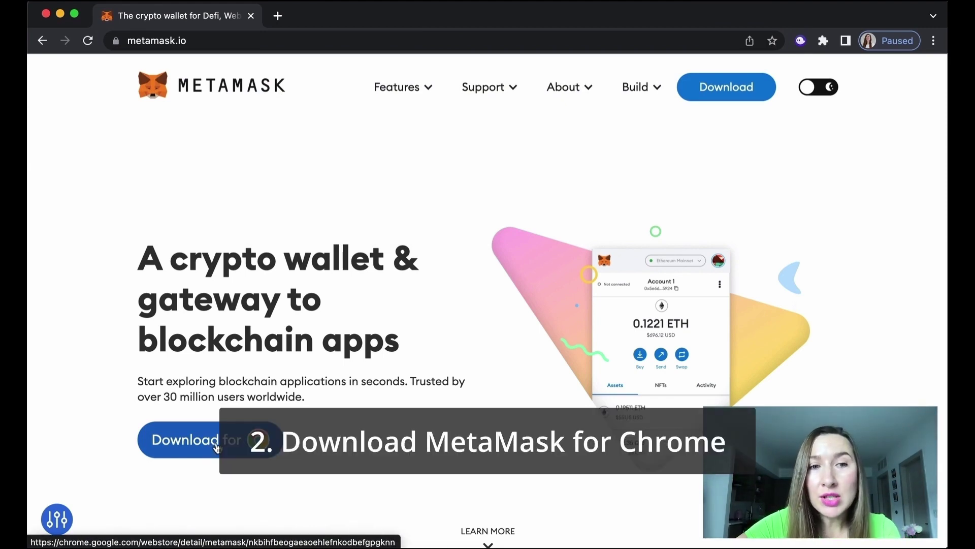
left_click(217, 447)
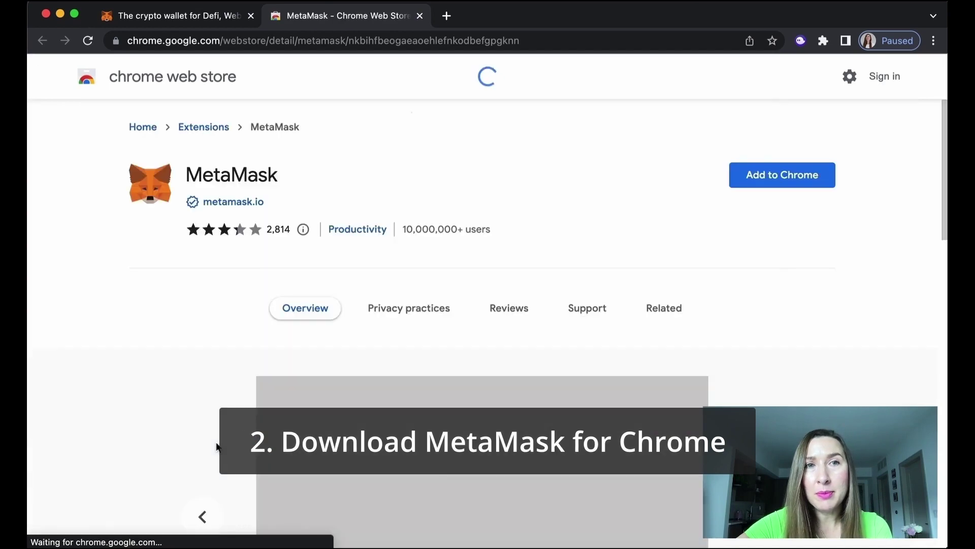
left_click(781, 184)
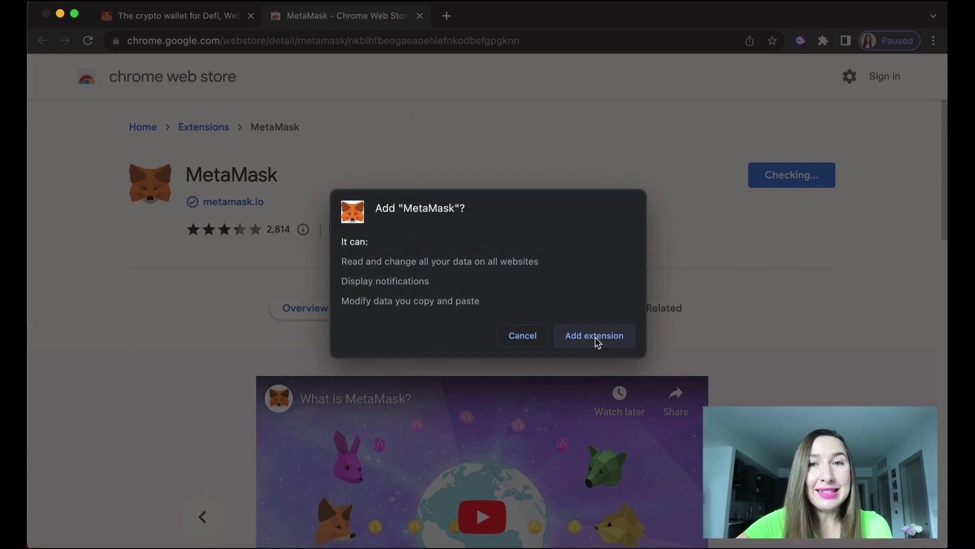
left_click(595, 338)
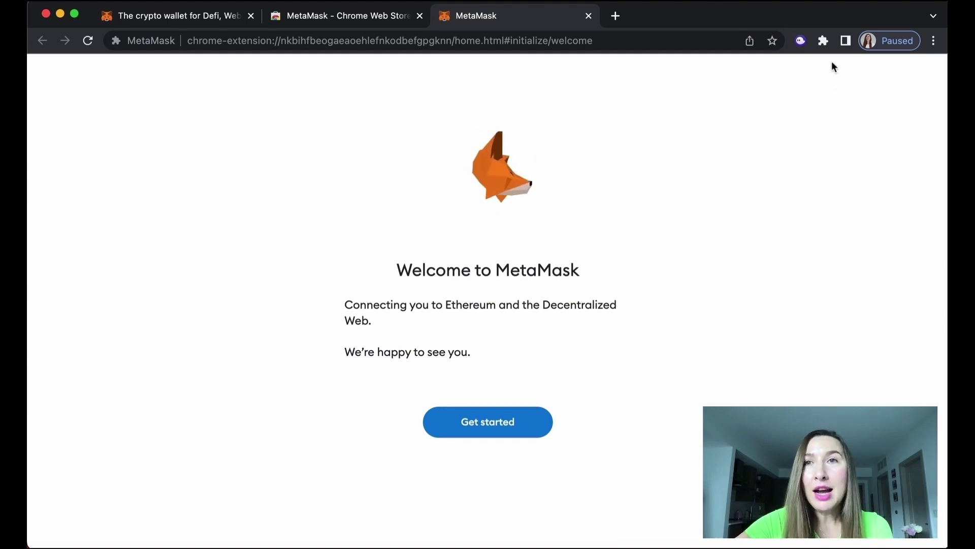
Pin the MetaMask extension so it stays accessible in the browser.
left_click(824, 41)
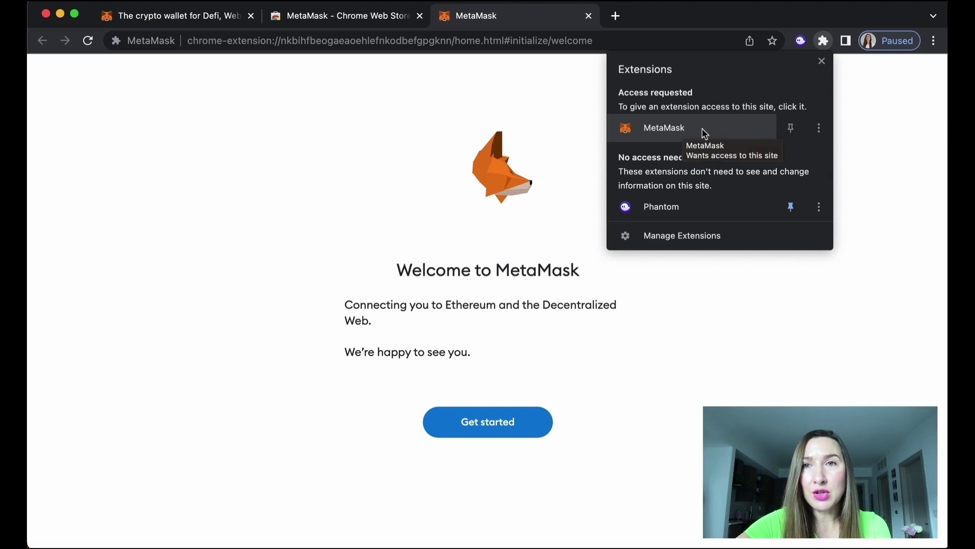
left_click(790, 127)
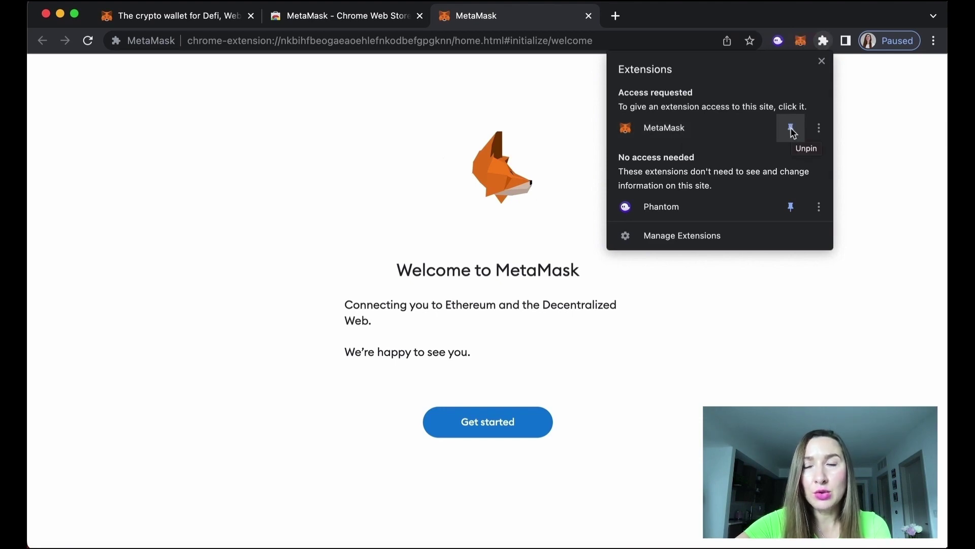
left_click(874, 148)
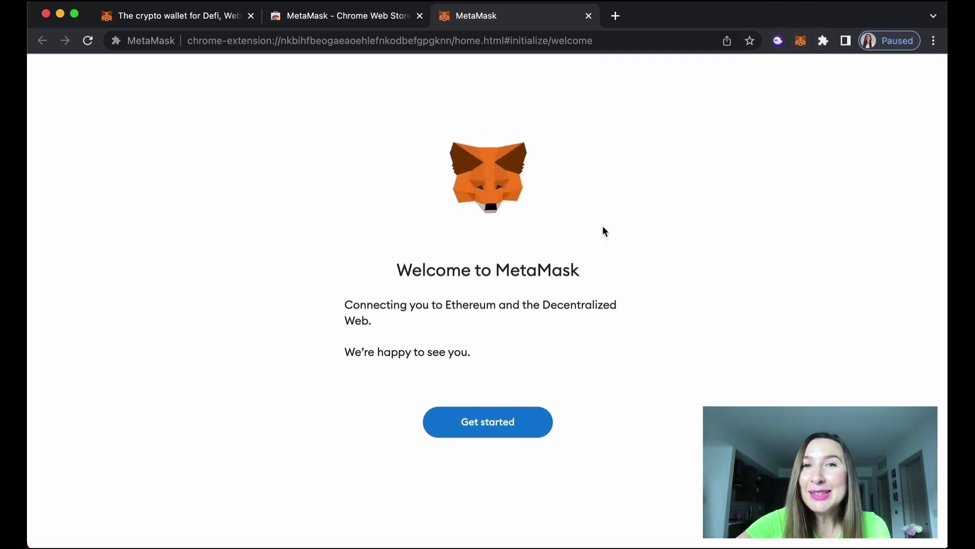
Get started with MetaMask, agree to share usage data, and choose to create a new wallet.
left_click(491, 427)
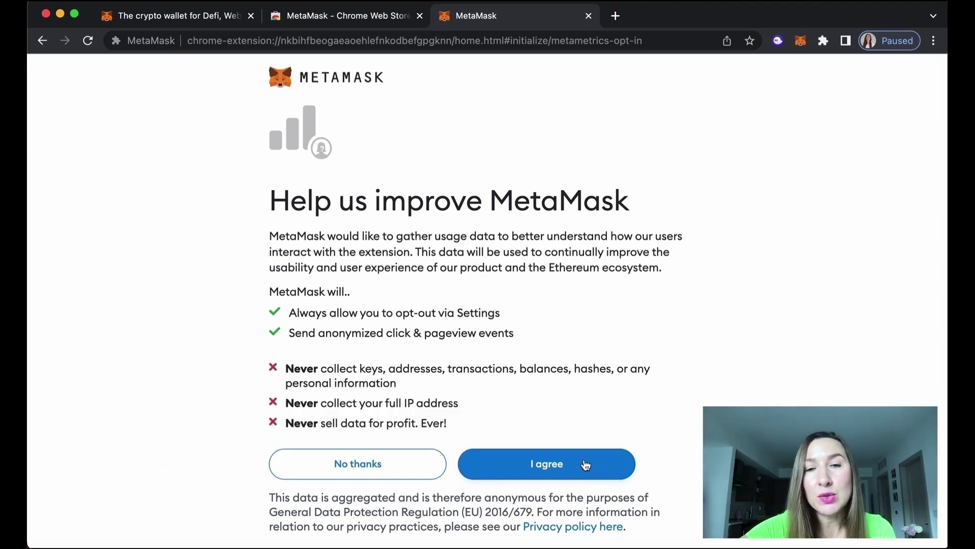
left_click(571, 470)
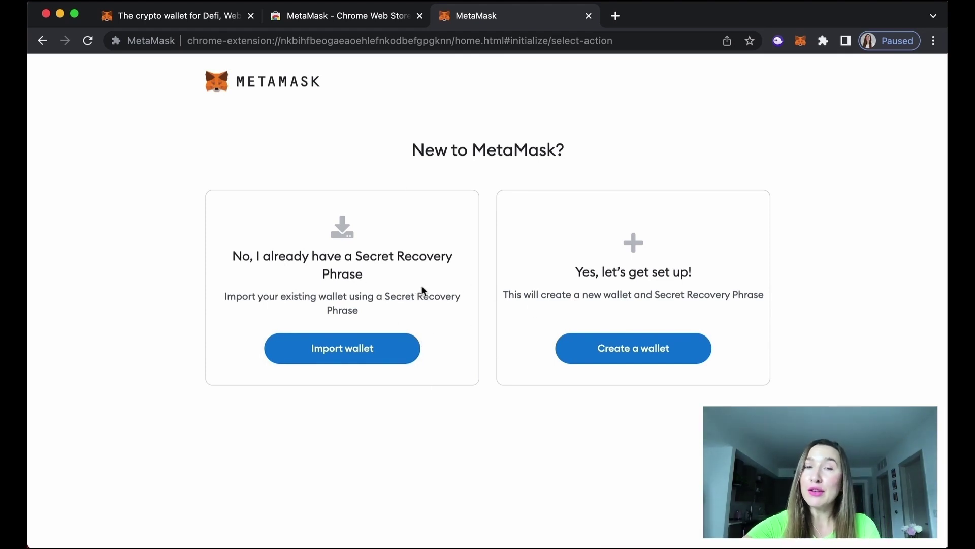
left_click(635, 350)
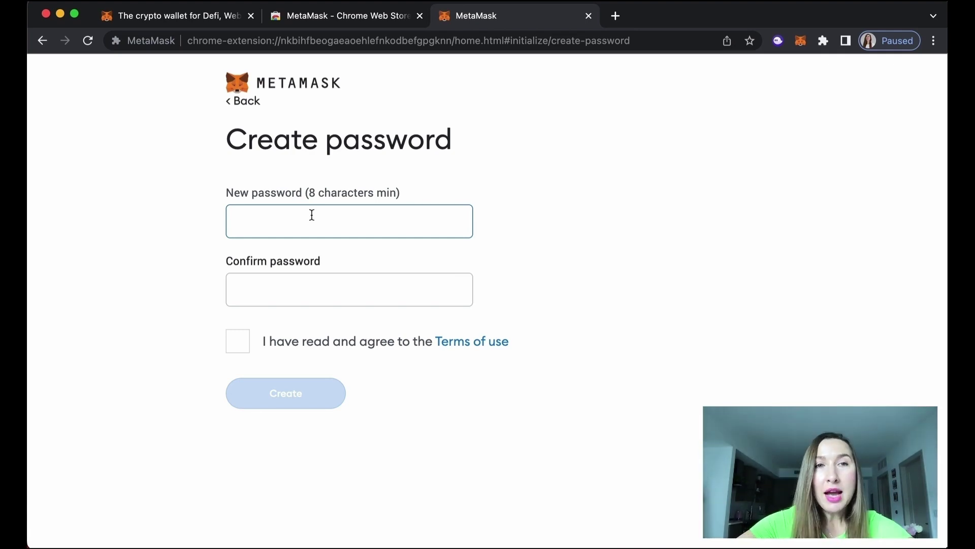
Create the wallet password by entering it in both password fields and accepting the Terms of use.
type("••••••••")
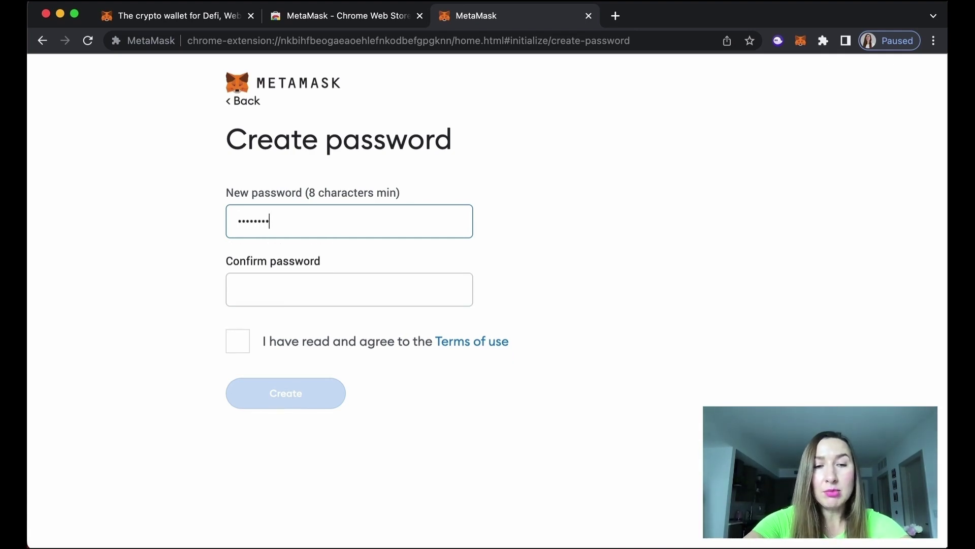
type("•••")
left_click(285, 288)
type("••••••••••")
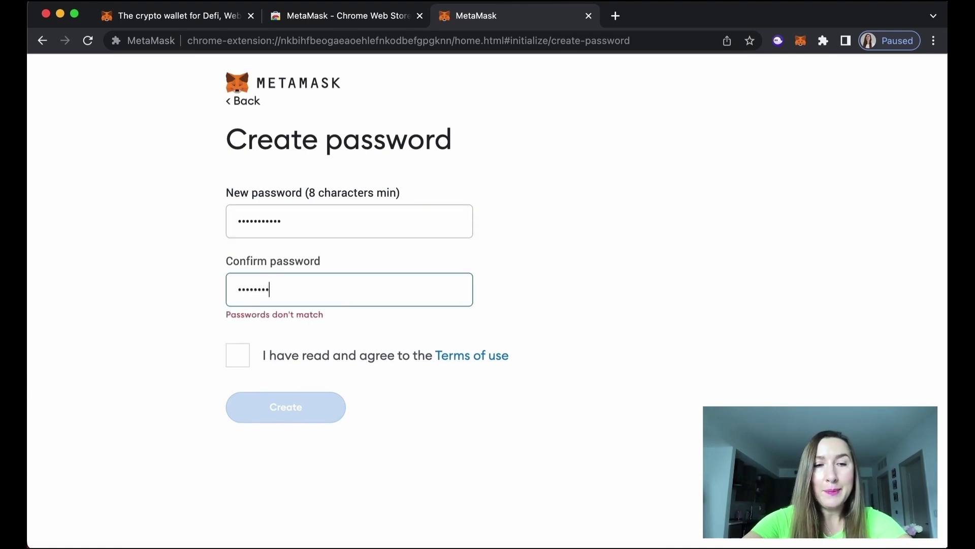
type("•")
left_click(238, 341)
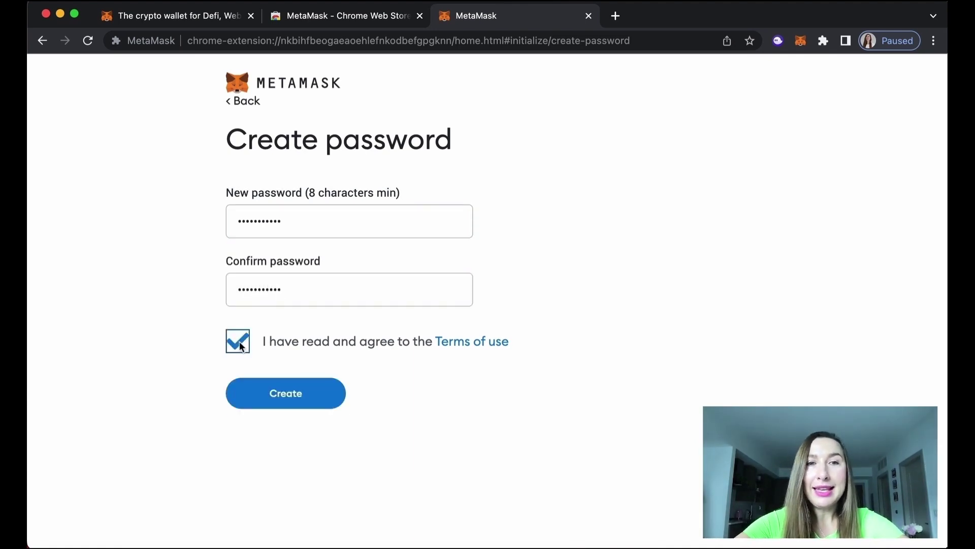
left_click(298, 391)
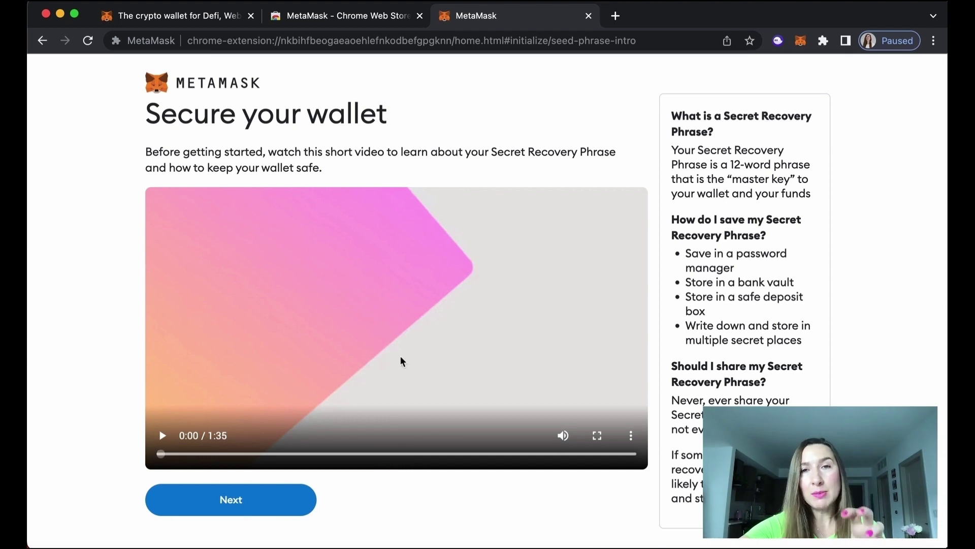
Continue past the security video and confirm the Secret Recovery Phrase by selecting its twelve words in the given order.
left_click(261, 502)
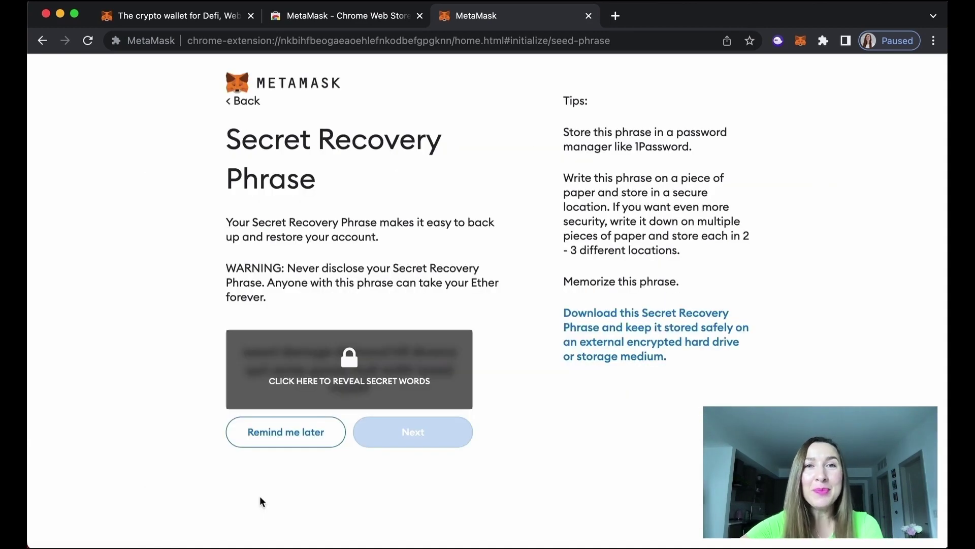
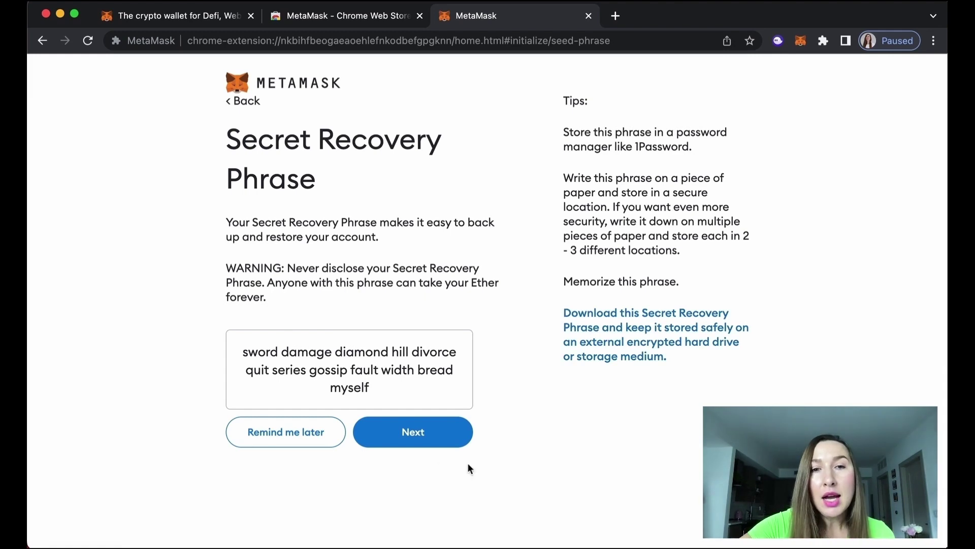
left_click(409, 435)
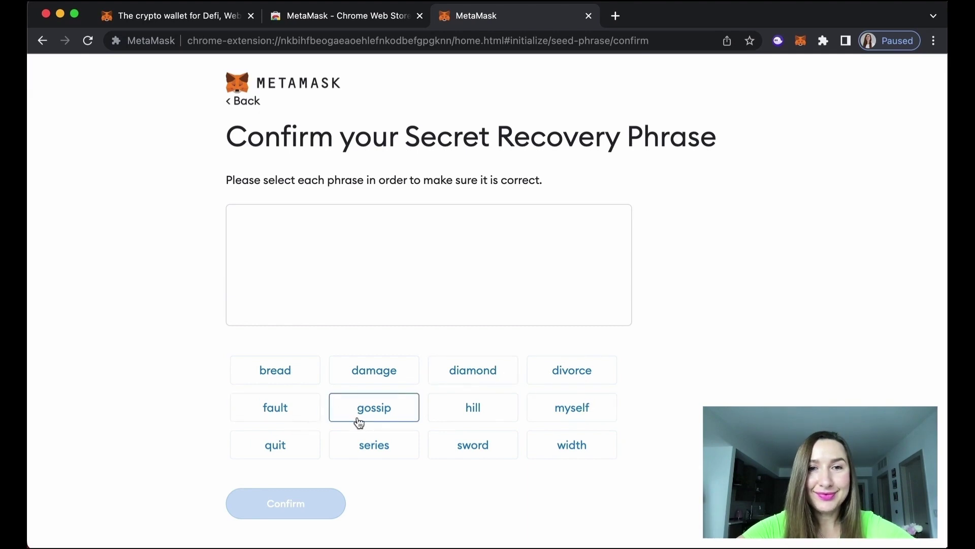
left_click(462, 444)
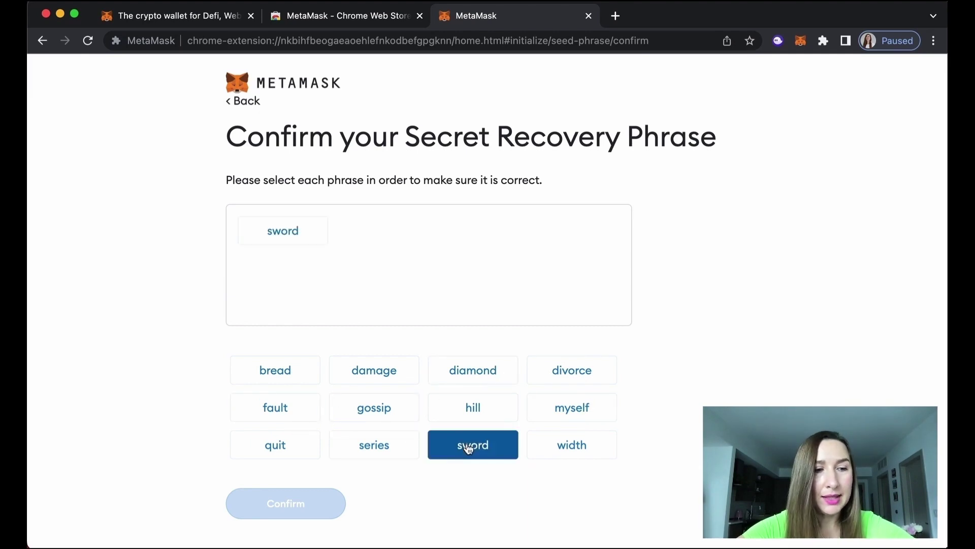
left_click(398, 370)
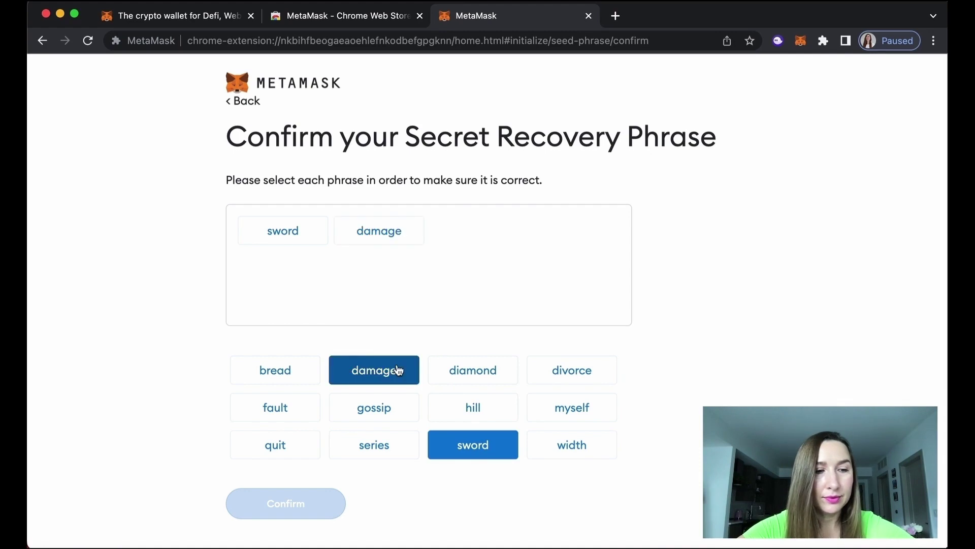
left_click(478, 381)
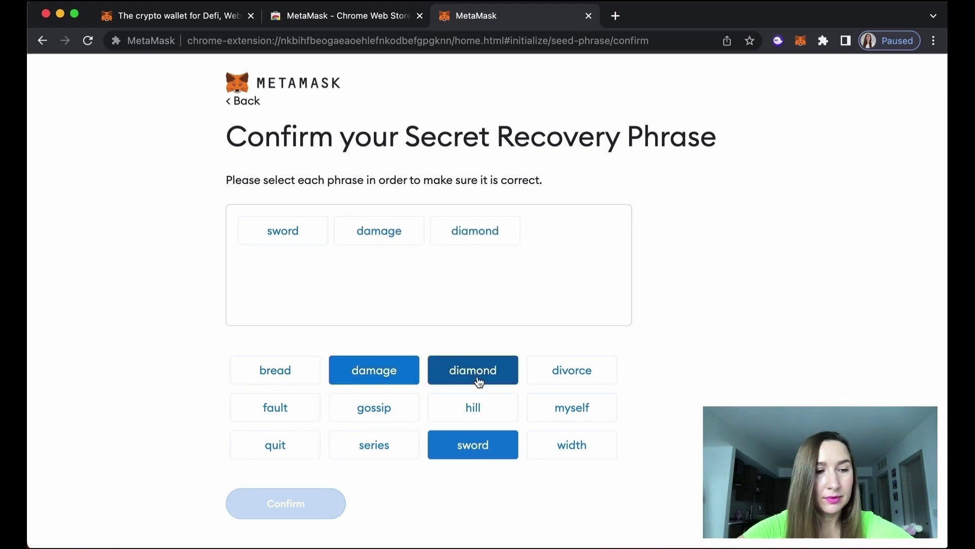
left_click(489, 408)
left_click(576, 372)
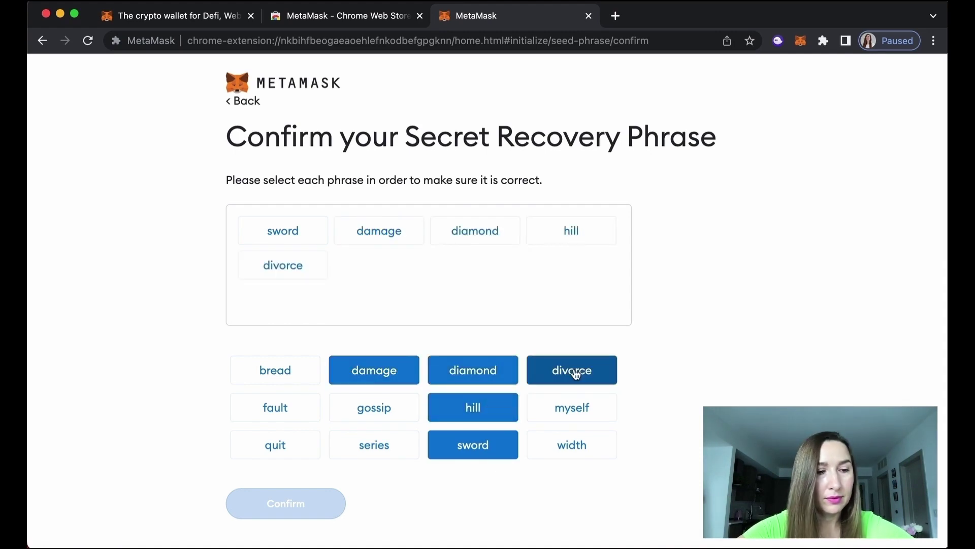
left_click(280, 451)
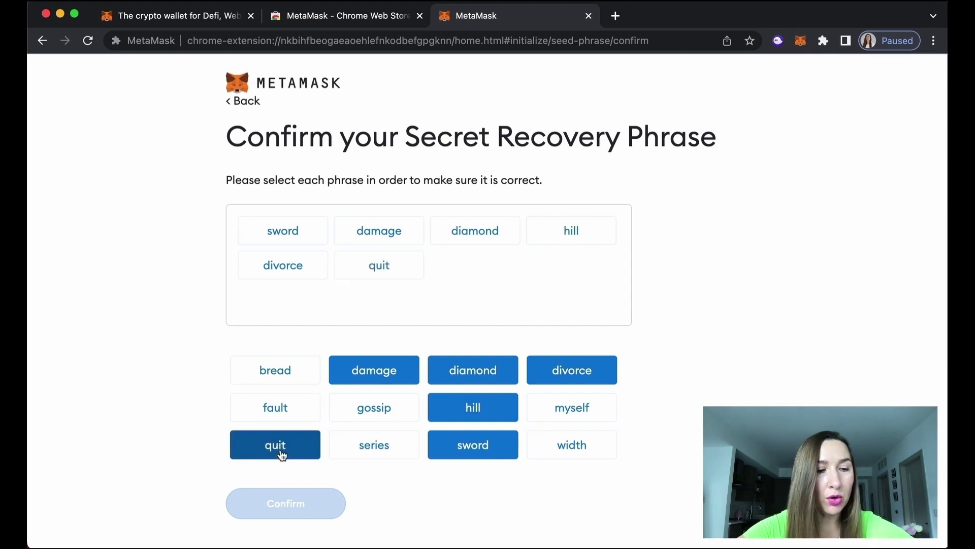
left_click(378, 454)
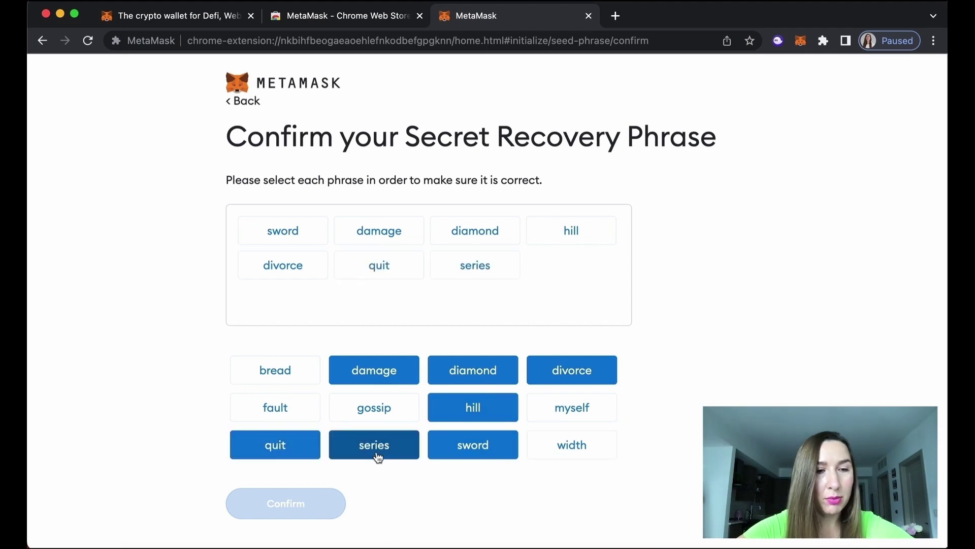
left_click(384, 407)
left_click(280, 407)
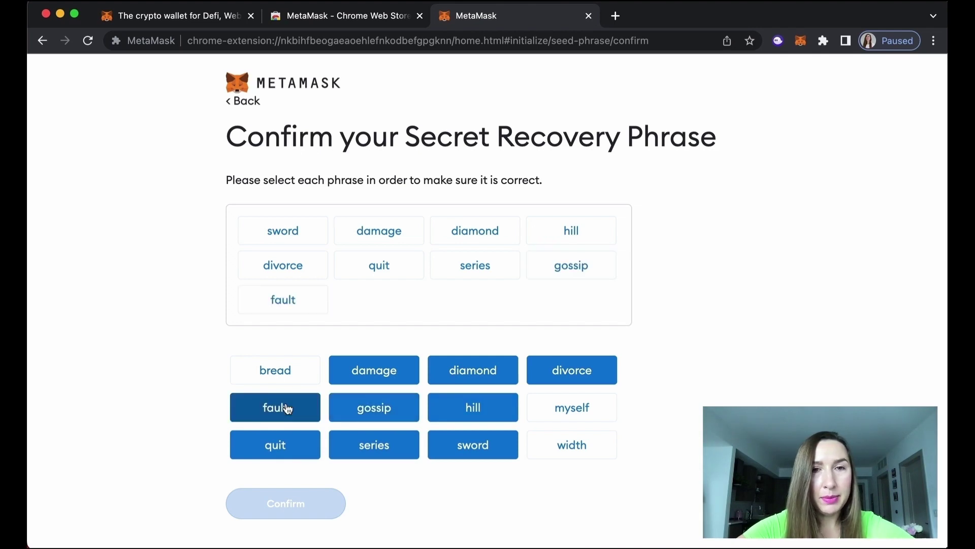
left_click(561, 445)
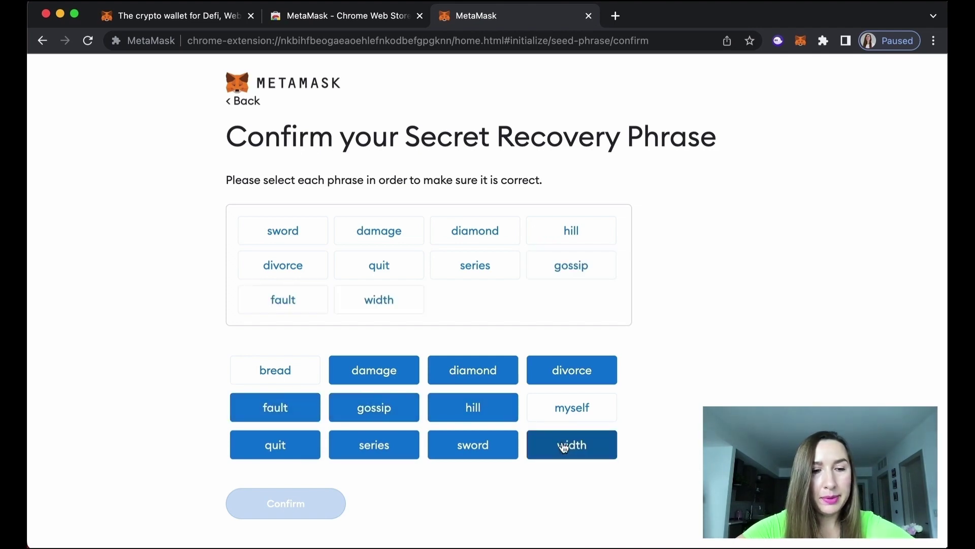
left_click(297, 375)
left_click(578, 414)
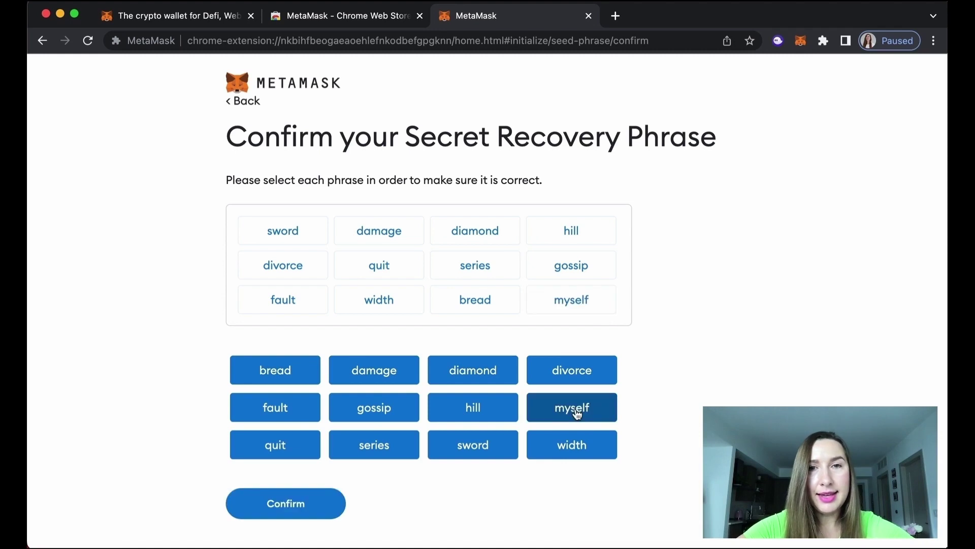
left_click(286, 507)
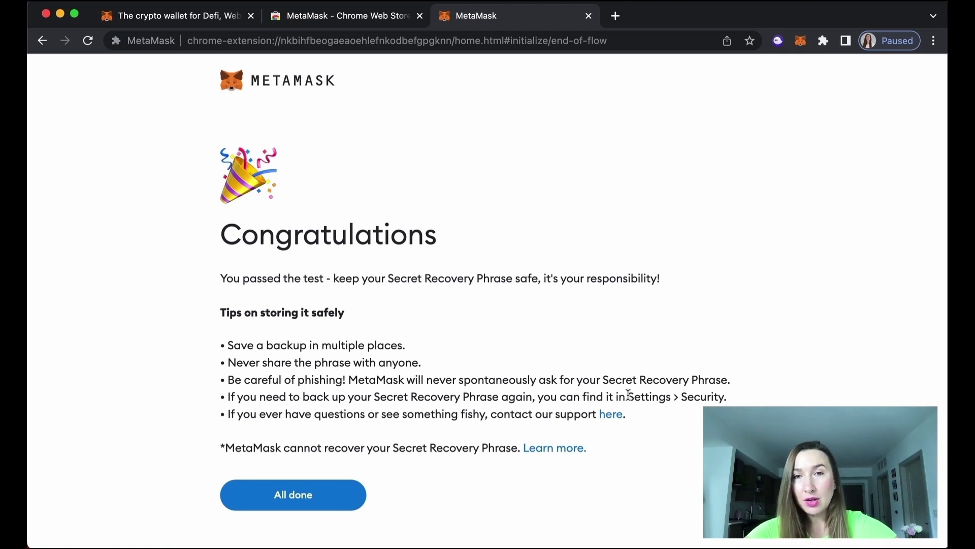
Highlight "Settings > Security" in the phrase backup tip and finish the wallet setup.
left_click_drag(629, 394, 734, 402)
left_click(327, 424)
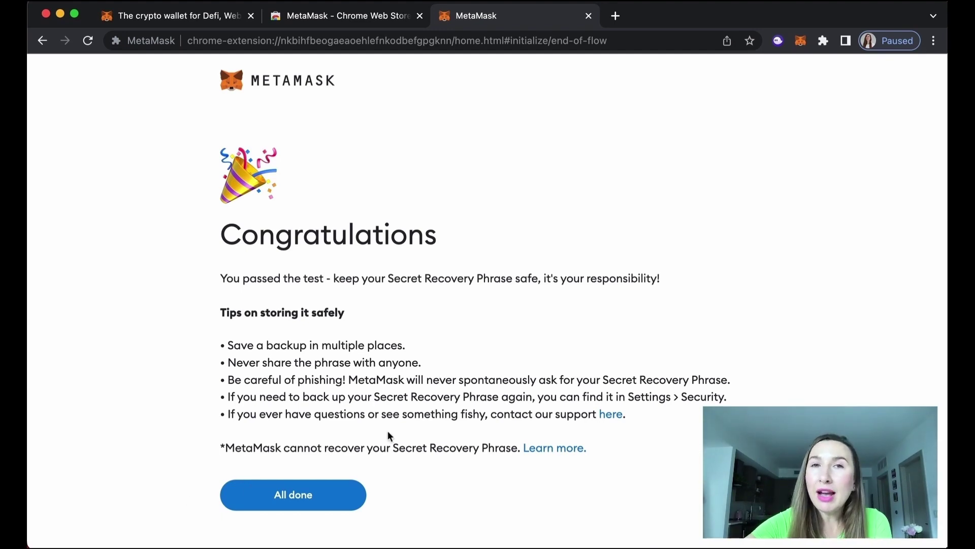
left_click(322, 496)
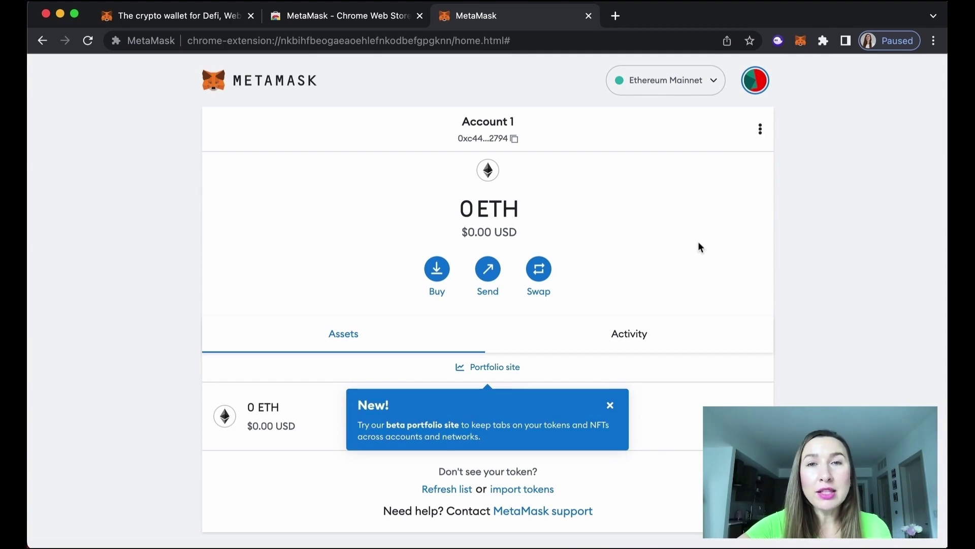
Dismiss the beta portfolio site notice and copy the Account 1 wallet address.
left_click(610, 405)
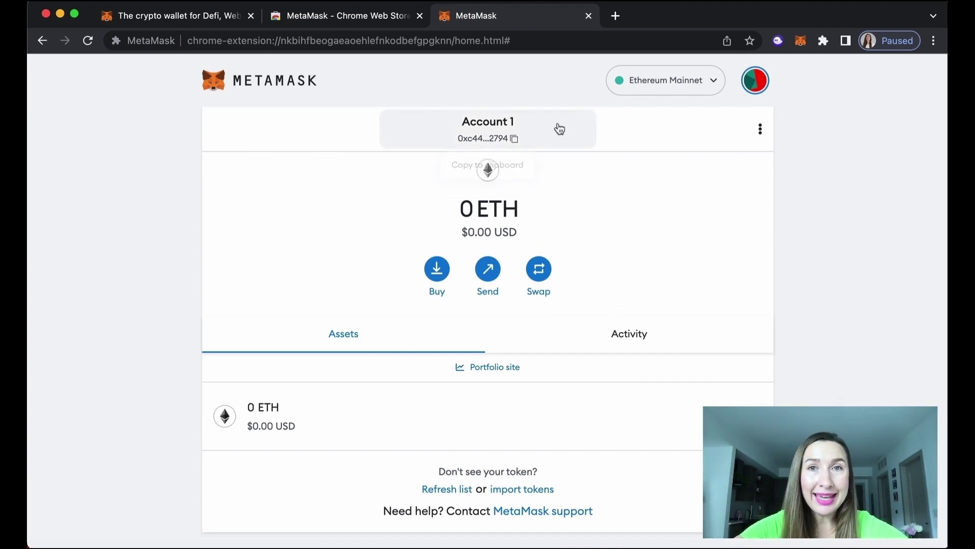
left_click(514, 143)
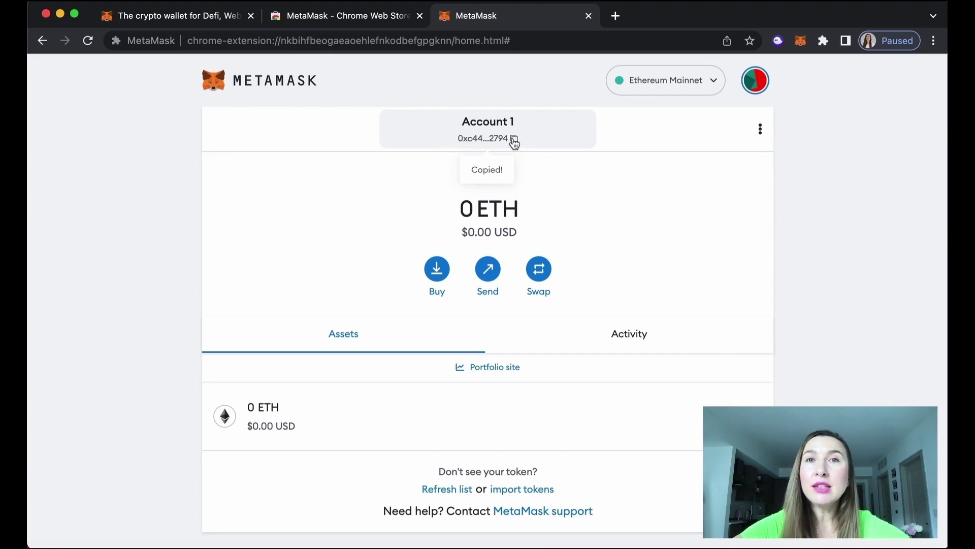